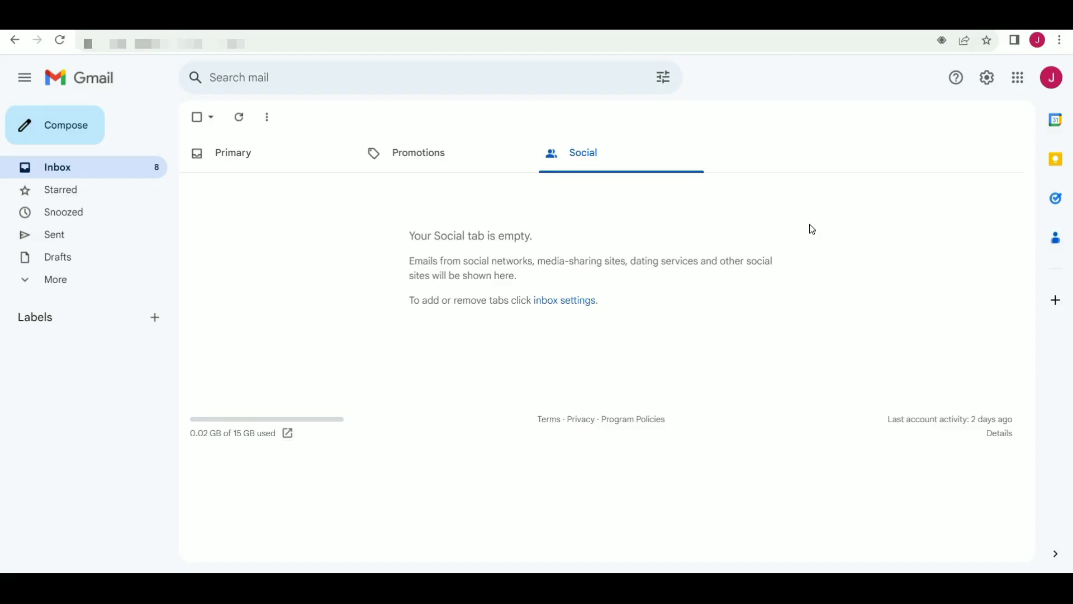
# - Open Gmail's full settings from the Quick settings gear via 'See all settings'
pyautogui.click(987, 78)
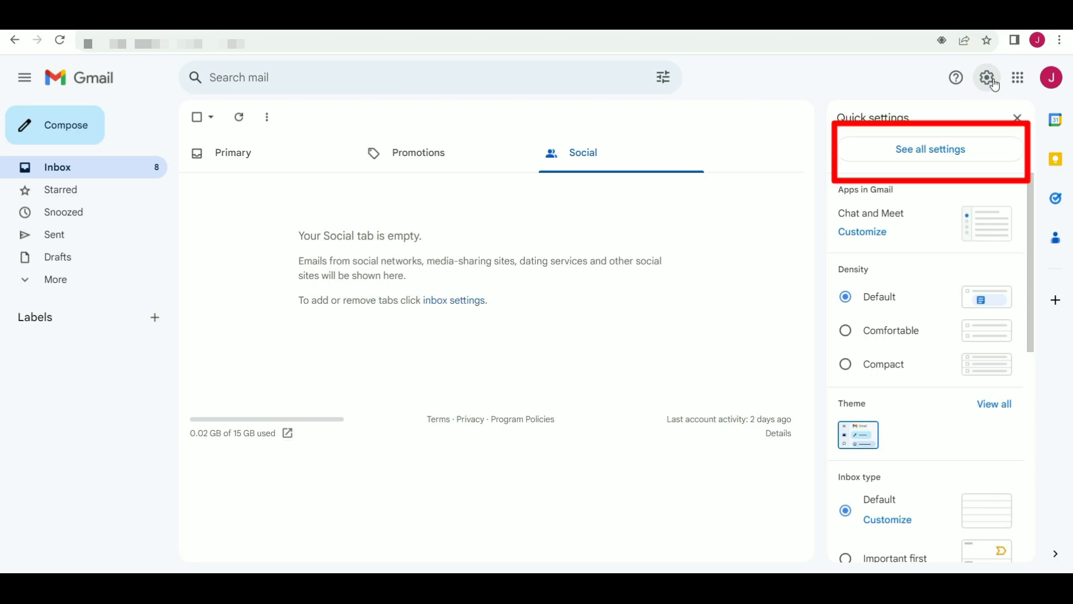
pyautogui.click(988, 153)
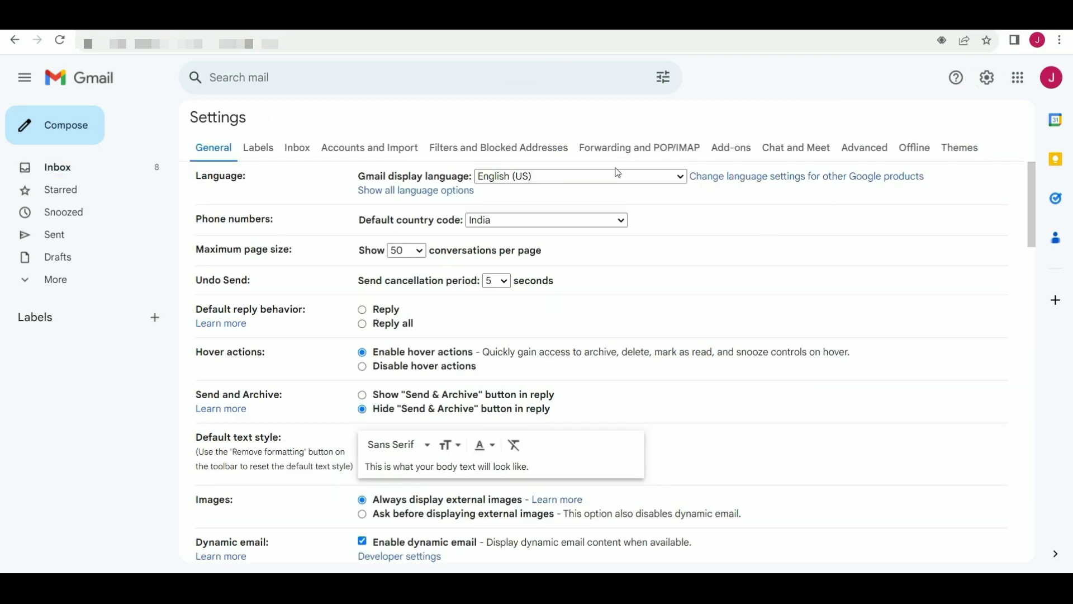
# - On the Chat and Meet tab, choose Google Chat and show the Meet section in the main menu
pyautogui.click(795, 160)
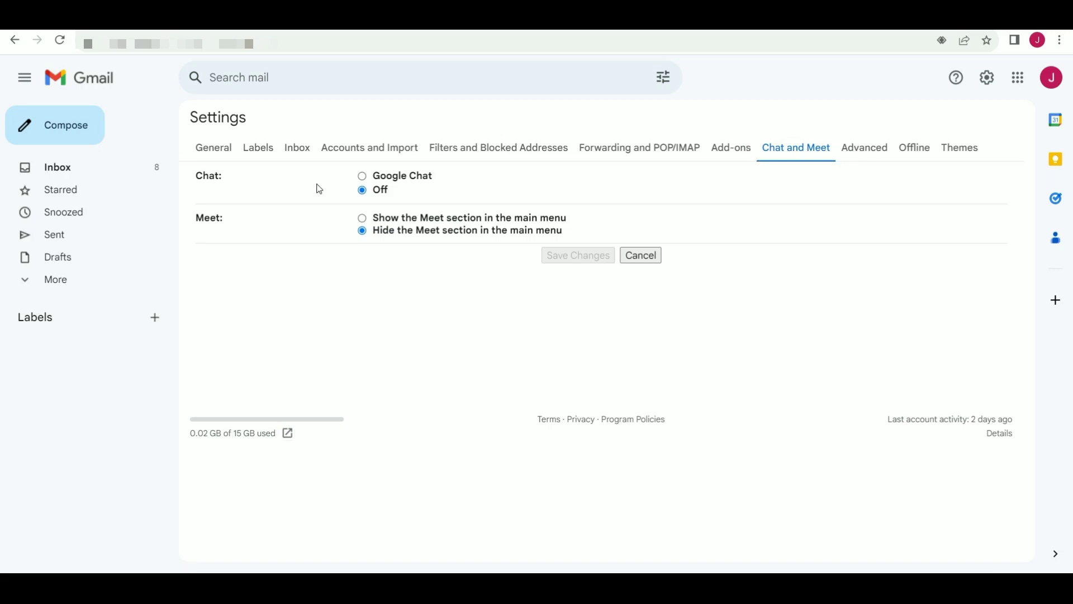
pyautogui.click(363, 176)
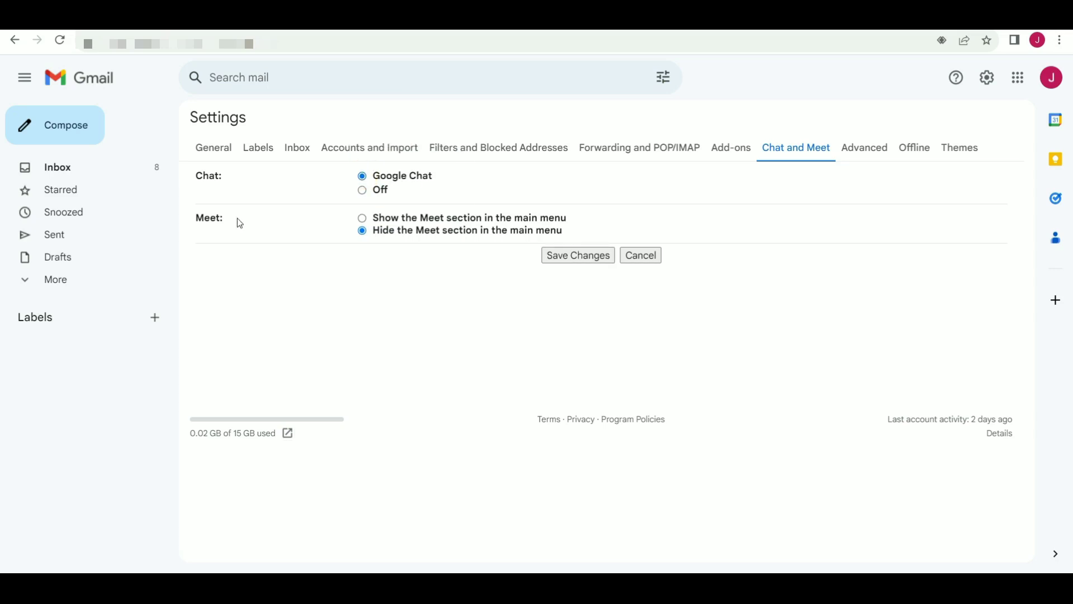
pyautogui.click(362, 219)
# - Save the Google Chat and Meet settings, then go to the empty Chat page from the left rail
pyautogui.click(577, 256)
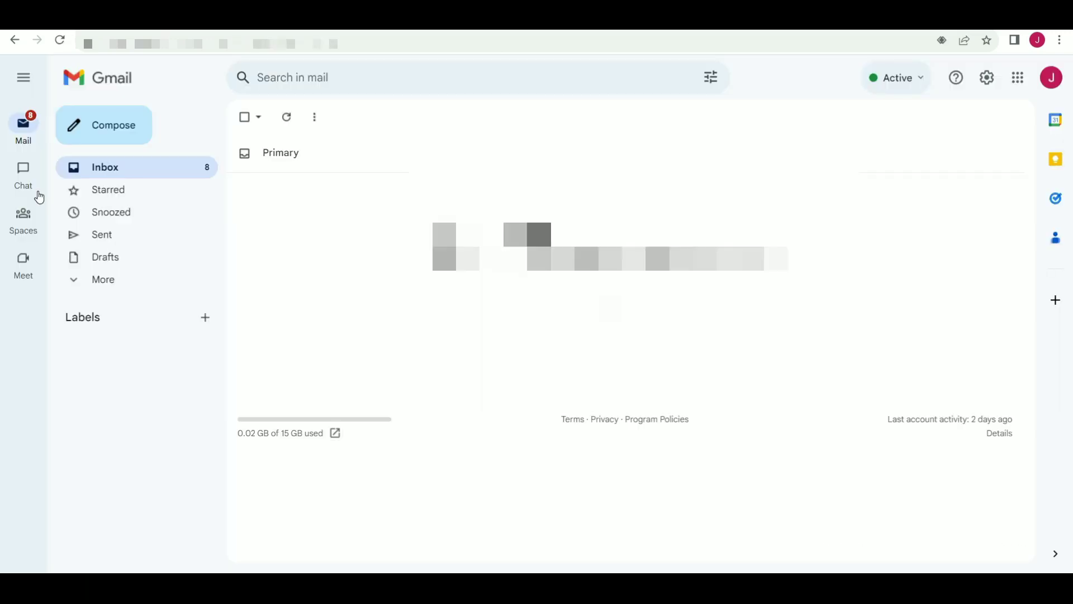
pyautogui.click(27, 184)
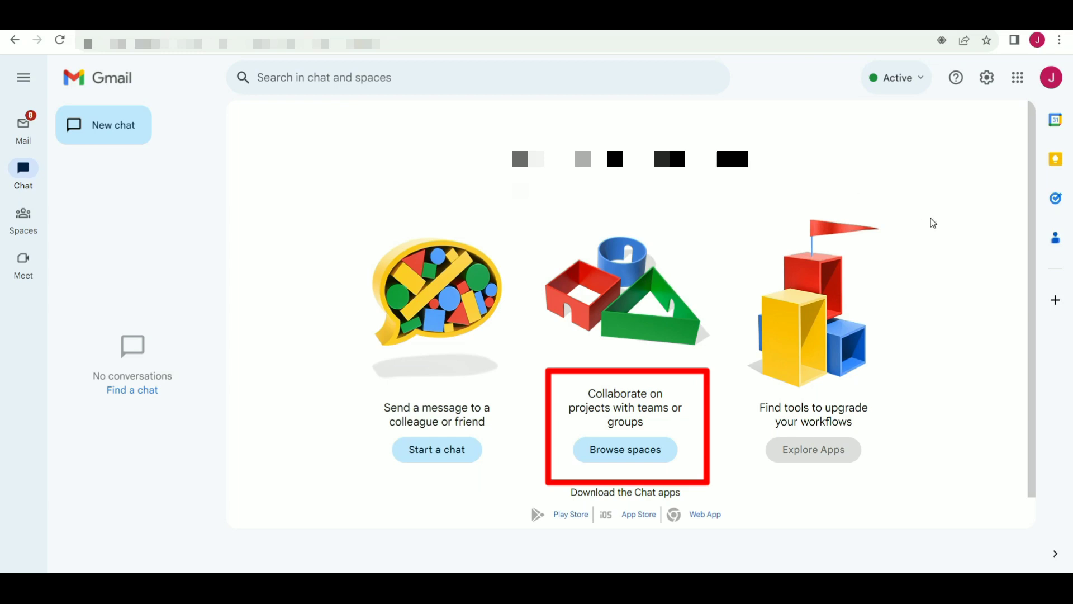
pyautogui.scroll(-1, 1033, 206)
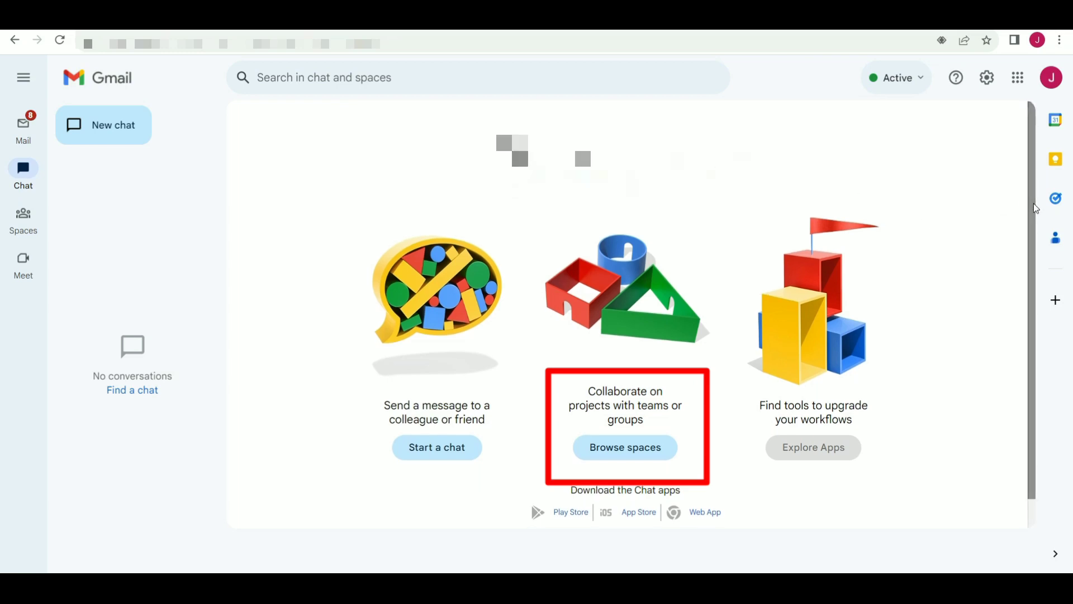